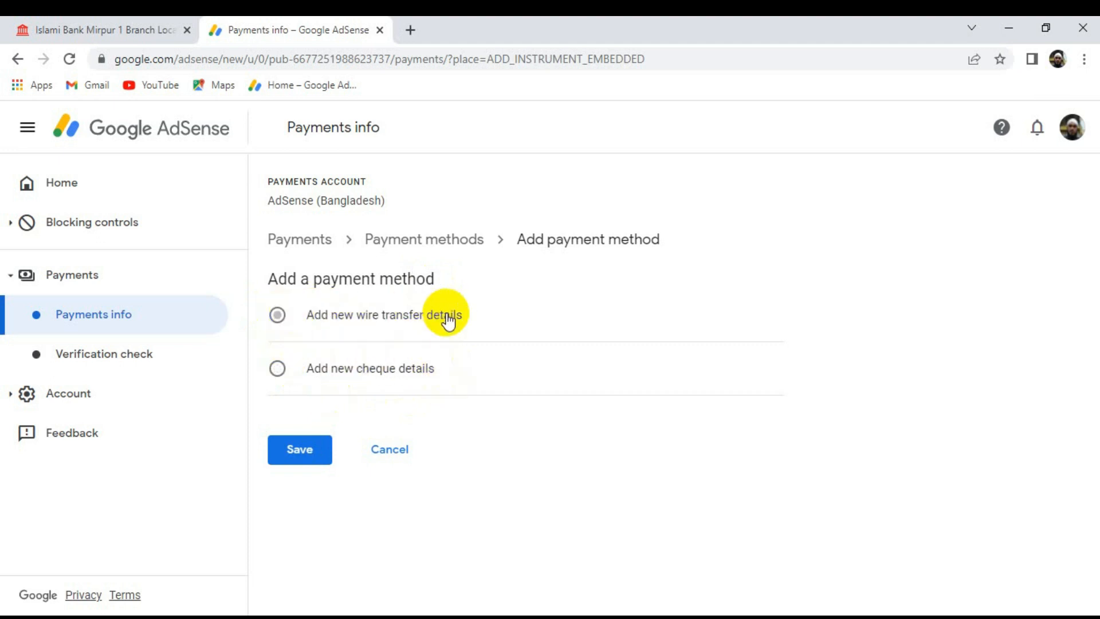
Choose to add new wire transfer details and paste the account holder's name as the name on the bank account.
{"action": "left_click", "coordinate": [278, 317]}
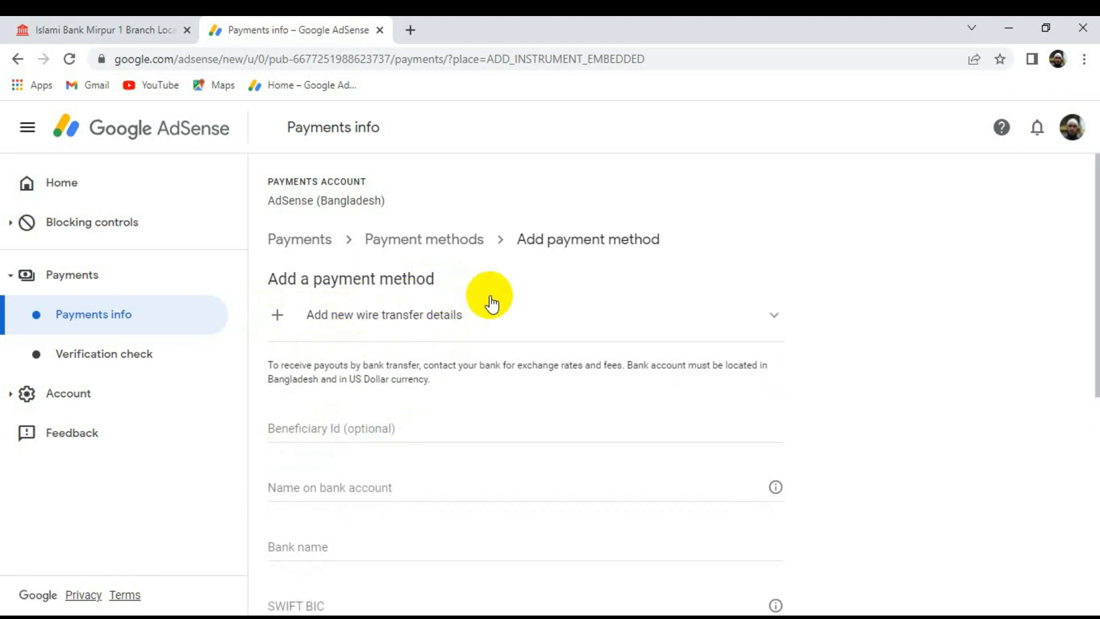
{"action": "scroll", "coordinate": [492, 304], "scroll_direction": "down", "scroll_amount": 1}
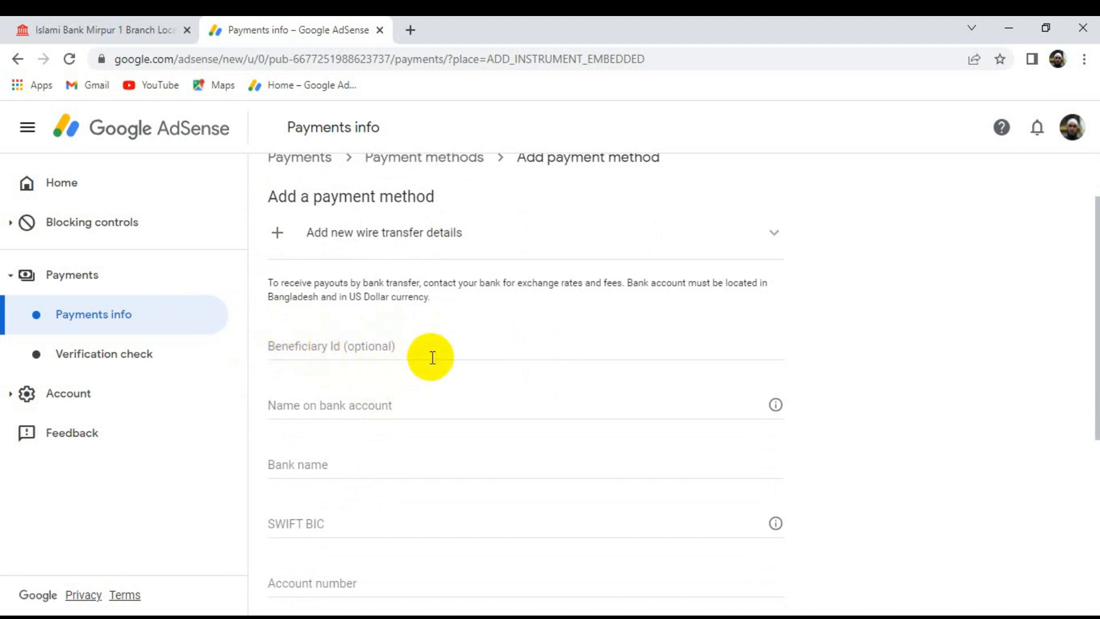
{"action": "scroll", "coordinate": [417, 384], "scroll_direction": "down", "scroll_amount": 2}
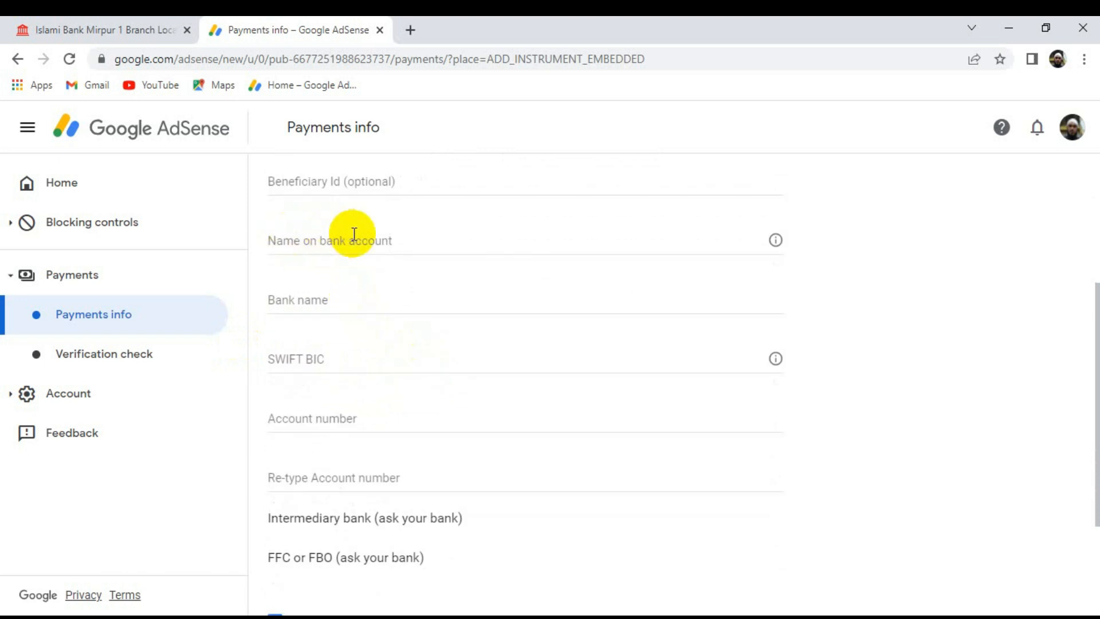
{"action": "left_click", "coordinate": [387, 237]}
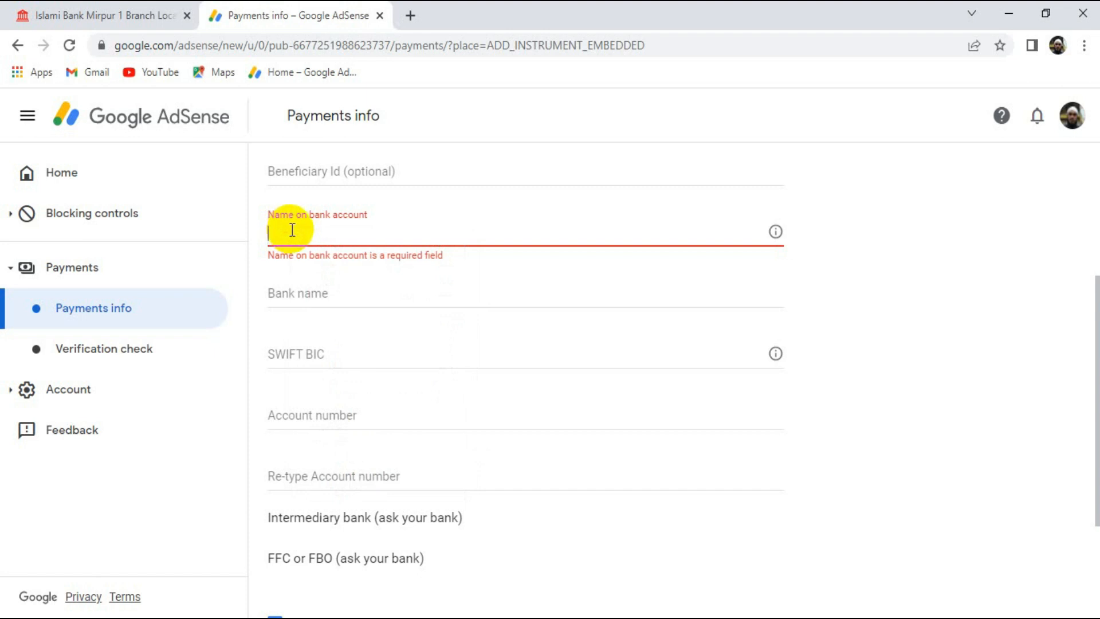
{"action": "right_click", "coordinate": [292, 230]}
{"action": "left_click", "coordinate": [337, 361]}
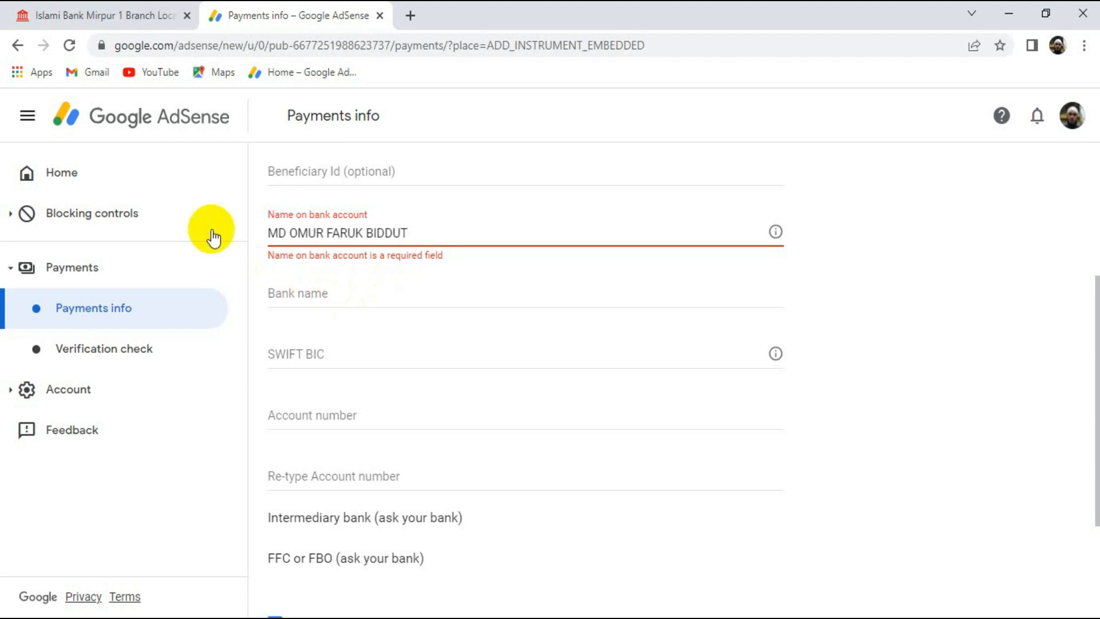
Copy the bank name Islami Bank Bangladesh Limited from the Mirpur 1 branch page into the wire transfer form's bank name.
{"action": "left_click", "coordinate": [112, 14]}
{"action": "scroll", "coordinate": [368, 418], "scroll_direction": "up", "scroll_amount": 4}
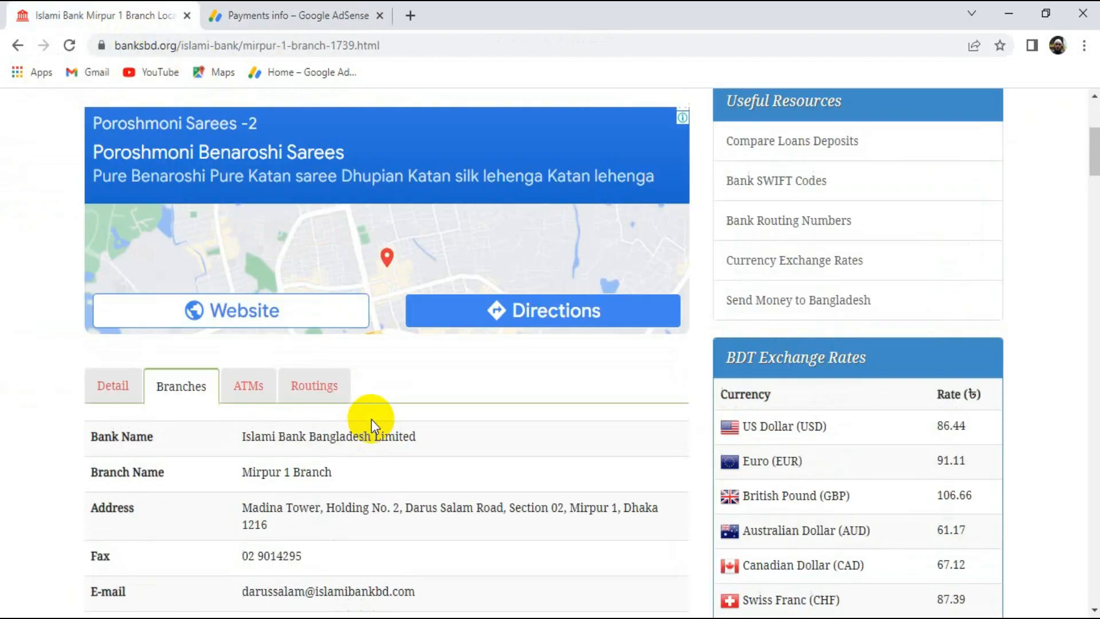
{"action": "scroll", "coordinate": [371, 418], "scroll_direction": "down", "scroll_amount": 3}
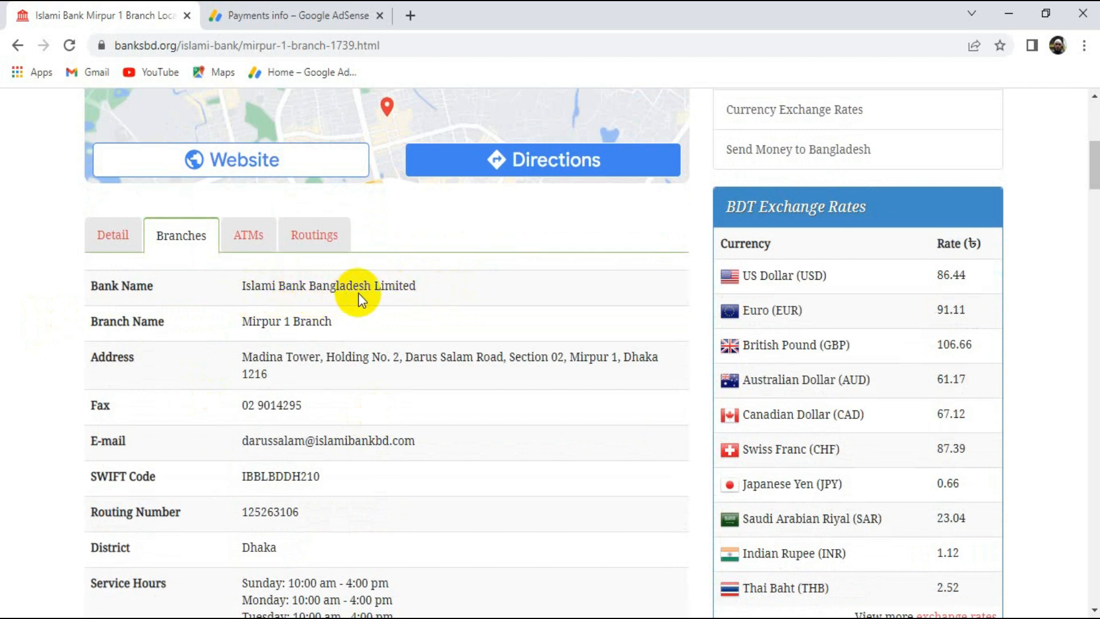
{"action": "left_click_drag", "start_coordinate": [438, 286], "coordinate": [246, 287]}
{"action": "right_click", "coordinate": [291, 284]}
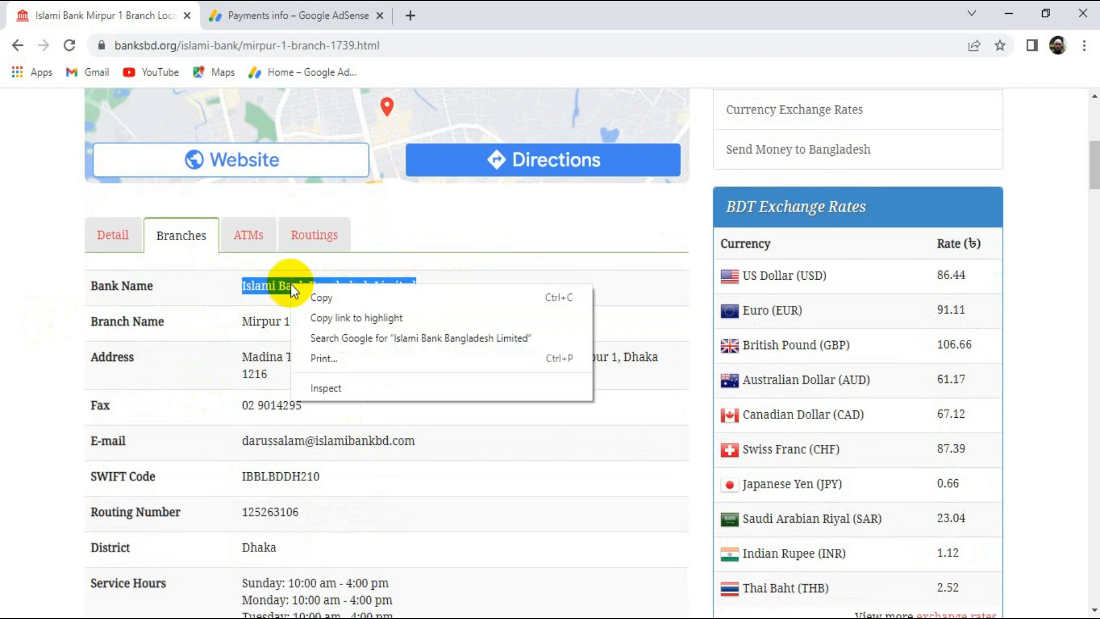
{"action": "left_click", "coordinate": [328, 297]}
{"action": "left_click", "coordinate": [315, 12]}
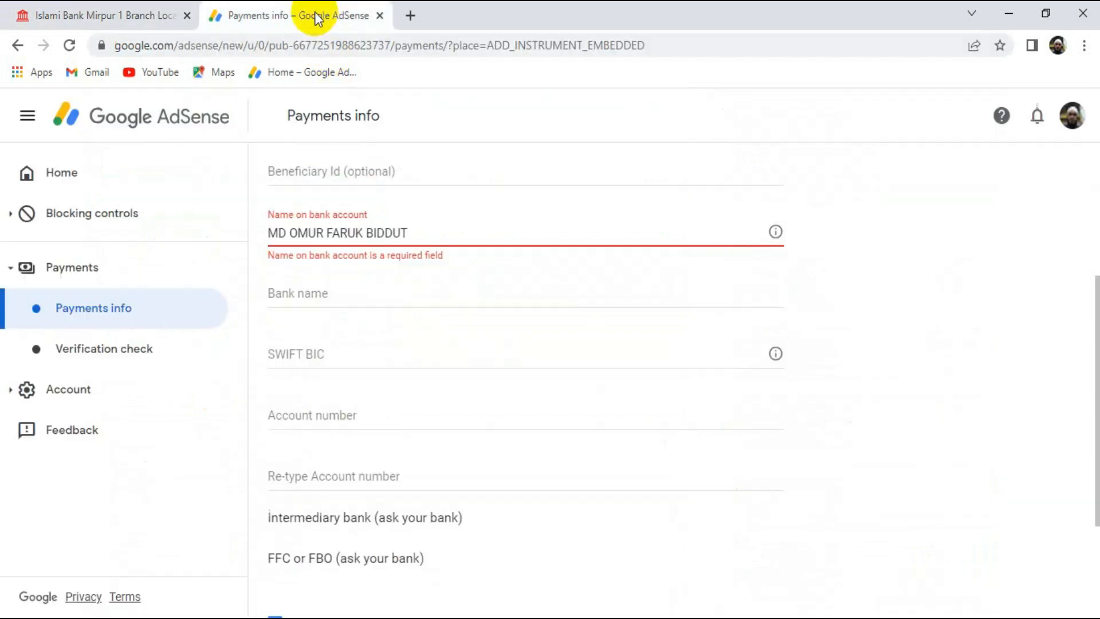
{"action": "right_click", "coordinate": [319, 290]}
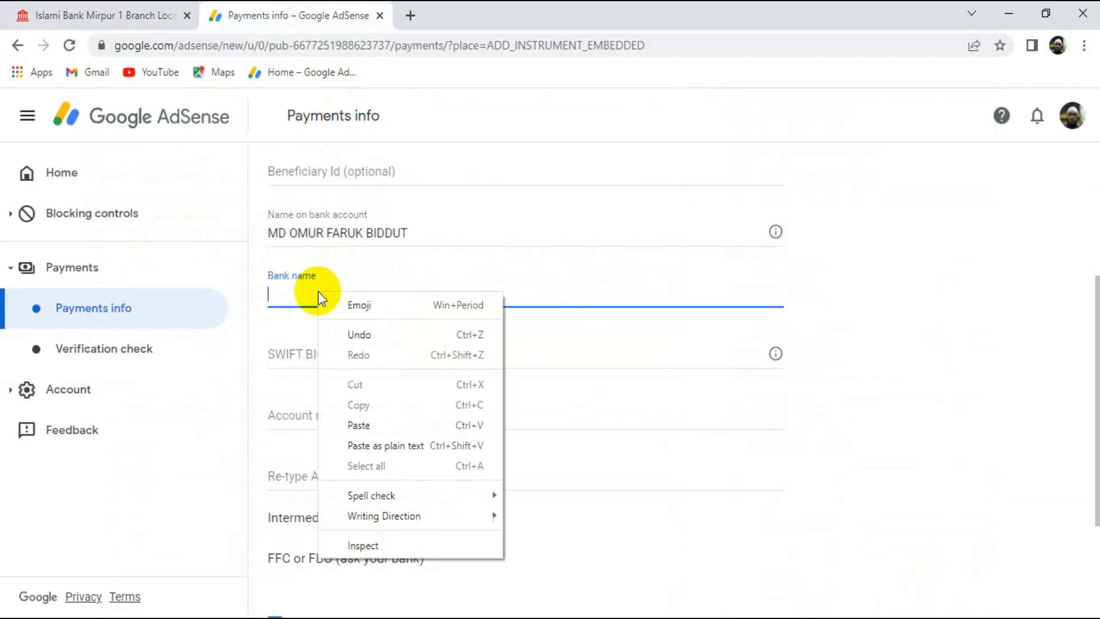
{"action": "left_click", "coordinate": [376, 424]}
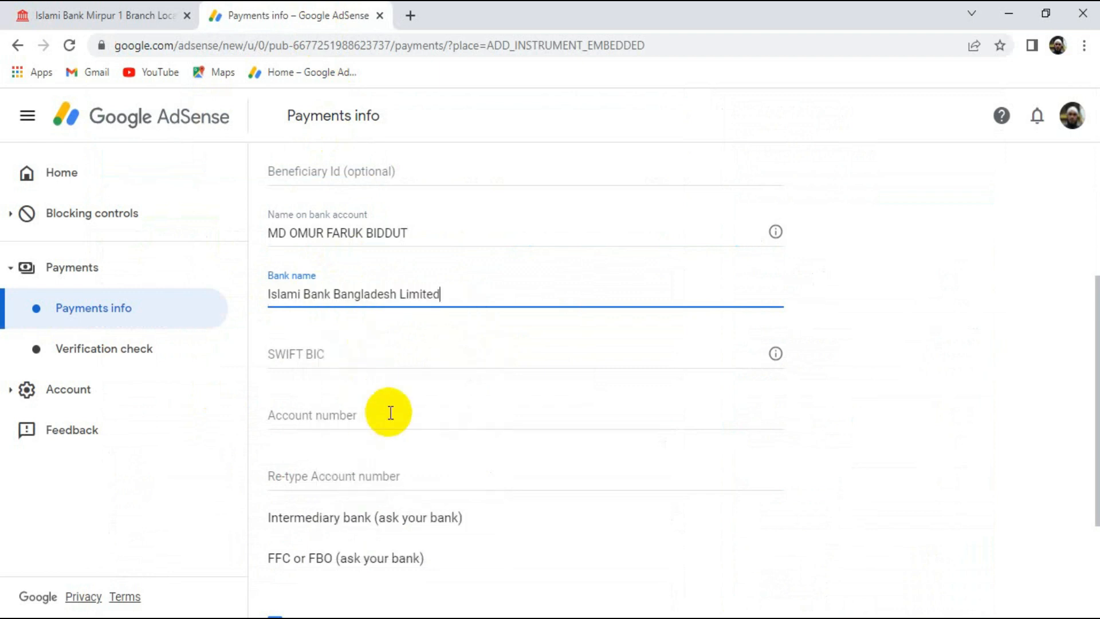
Examine the Mirpur 1 branch details on the bank page and compare them with the details the wire transfer form requires.
{"action": "left_click", "coordinate": [109, 13]}
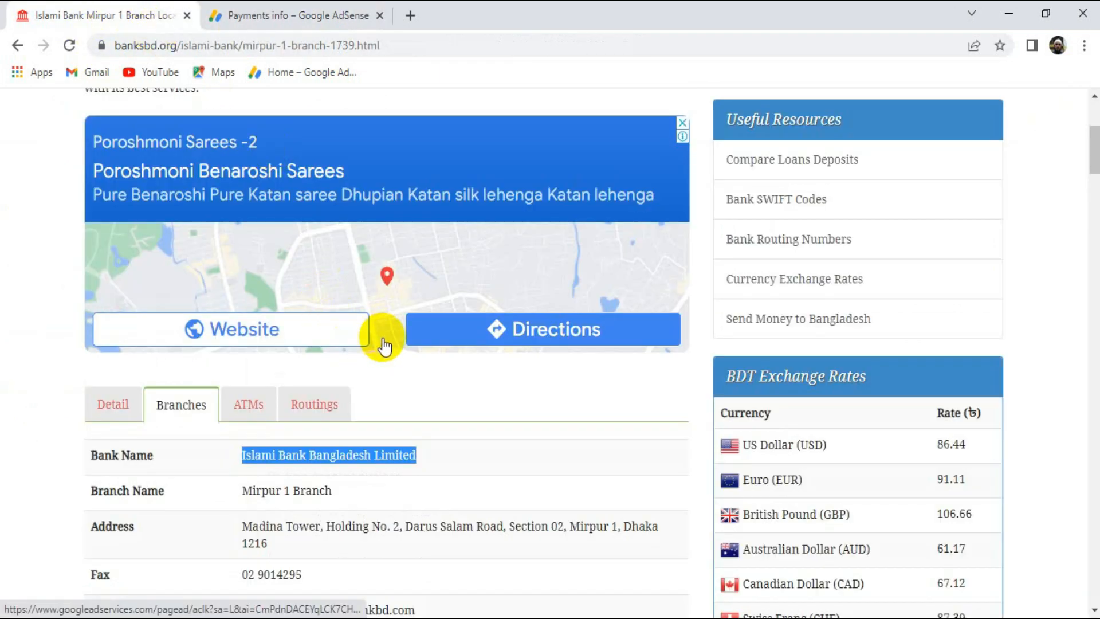
{"action": "scroll", "coordinate": [384, 344], "scroll_direction": "down", "scroll_amount": 4}
{"action": "scroll", "coordinate": [367, 332], "scroll_direction": "up", "scroll_amount": 2}
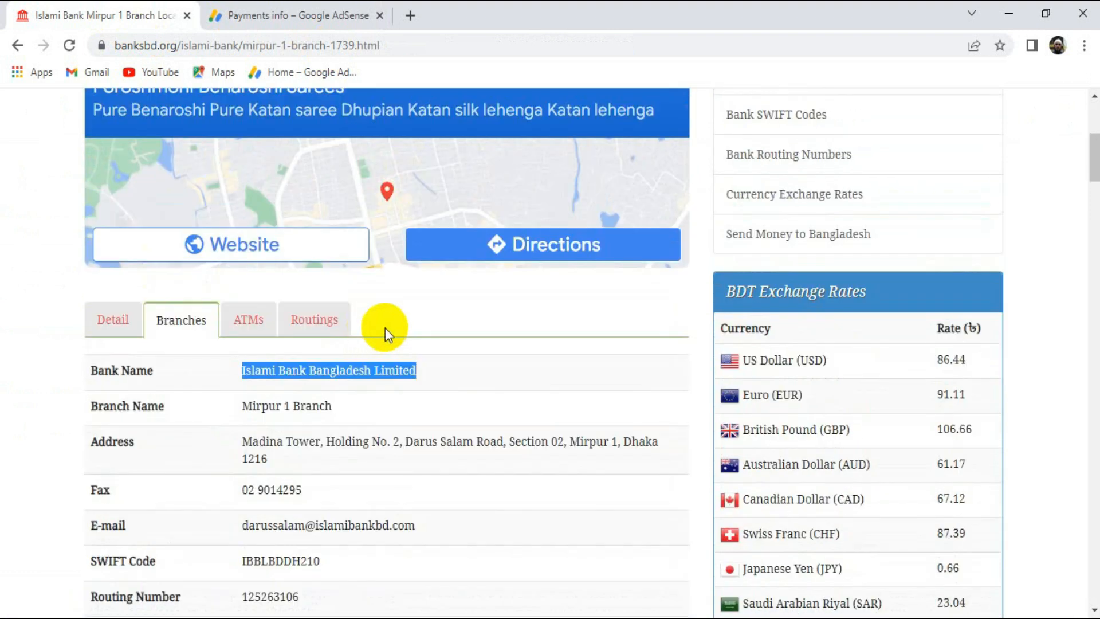
{"action": "scroll", "coordinate": [386, 329], "scroll_direction": "down", "scroll_amount": 2}
{"action": "scroll", "coordinate": [388, 328], "scroll_direction": "down", "scroll_amount": 6}
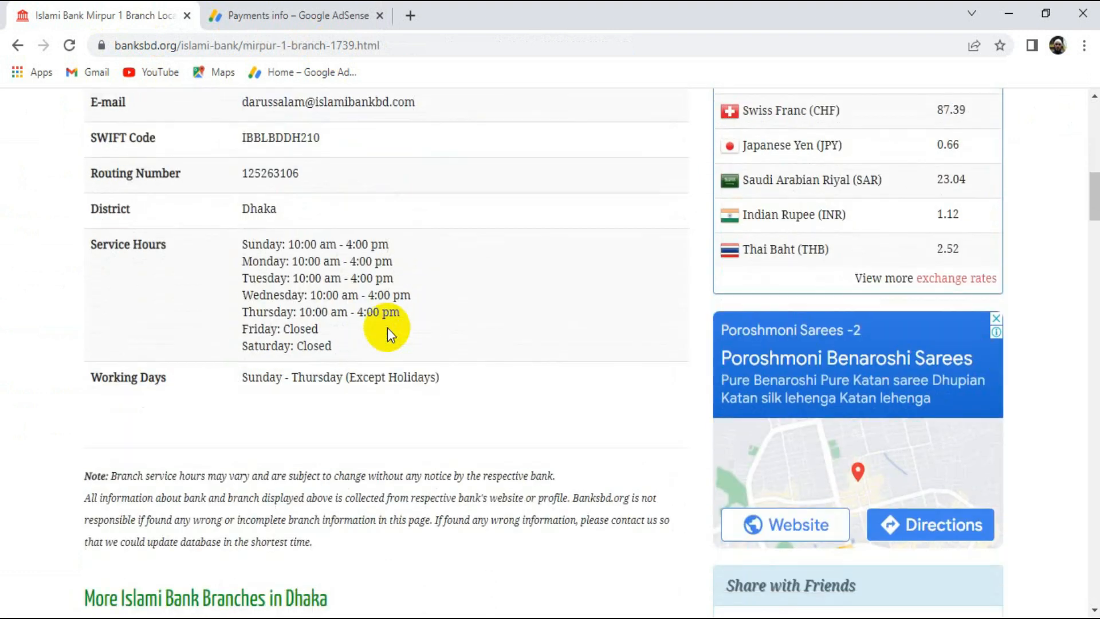
{"action": "scroll", "coordinate": [387, 328], "scroll_direction": "up", "scroll_amount": 4}
{"action": "scroll", "coordinate": [388, 328], "scroll_direction": "up", "scroll_amount": 6}
{"action": "scroll", "coordinate": [388, 327], "scroll_direction": "down", "scroll_amount": 3}
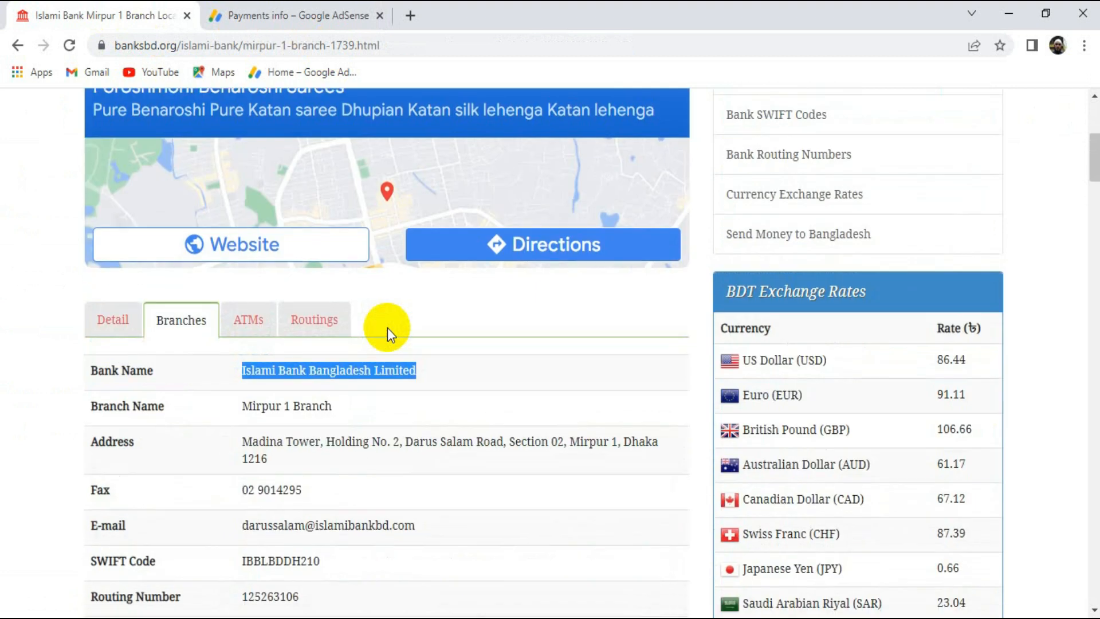
{"action": "scroll", "coordinate": [434, 354], "scroll_direction": "down", "scroll_amount": 2}
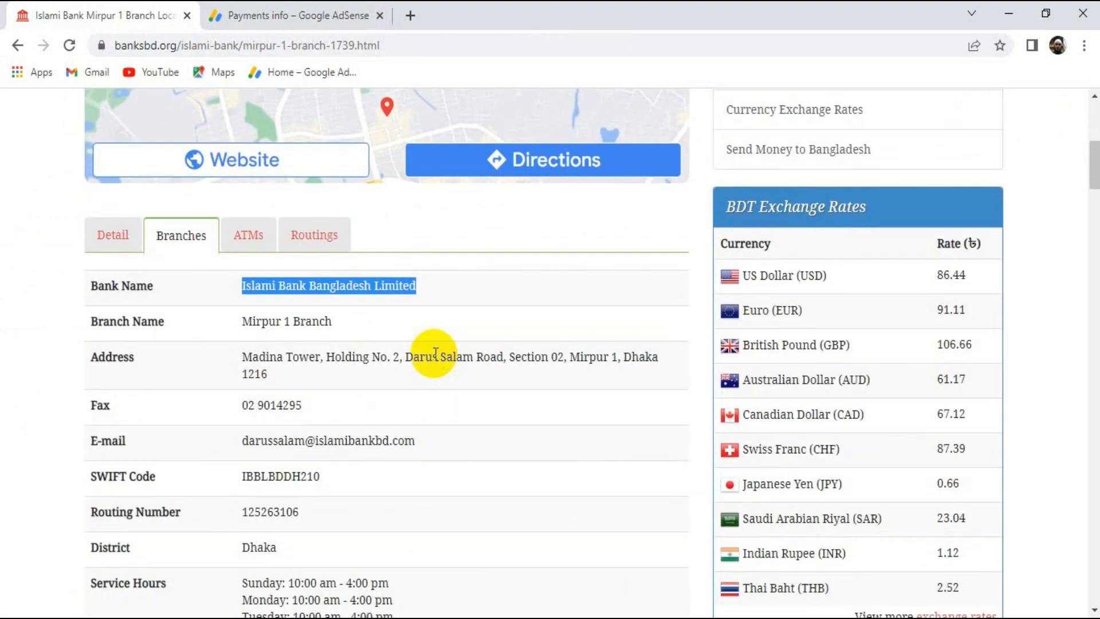
{"action": "left_click", "coordinate": [303, 15]}
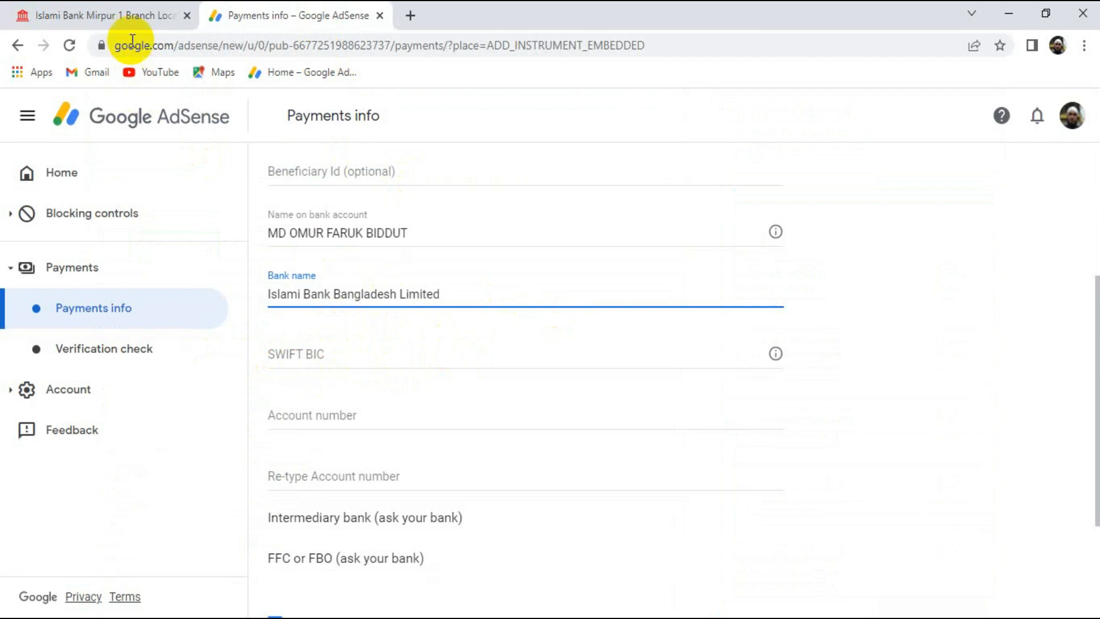
Copy the SWIFT code IBBLBDDH210 from the Mirpur 1 branch page into the wire transfer form's SWIFT BIC.
{"action": "left_click", "coordinate": [126, 14]}
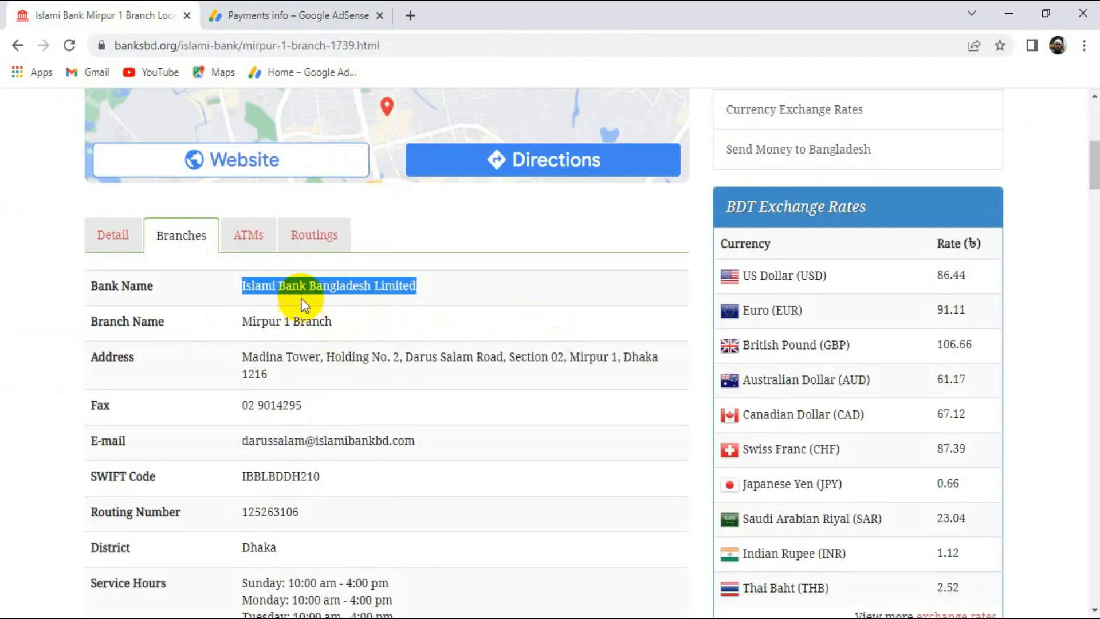
{"action": "left_click", "coordinate": [456, 281]}
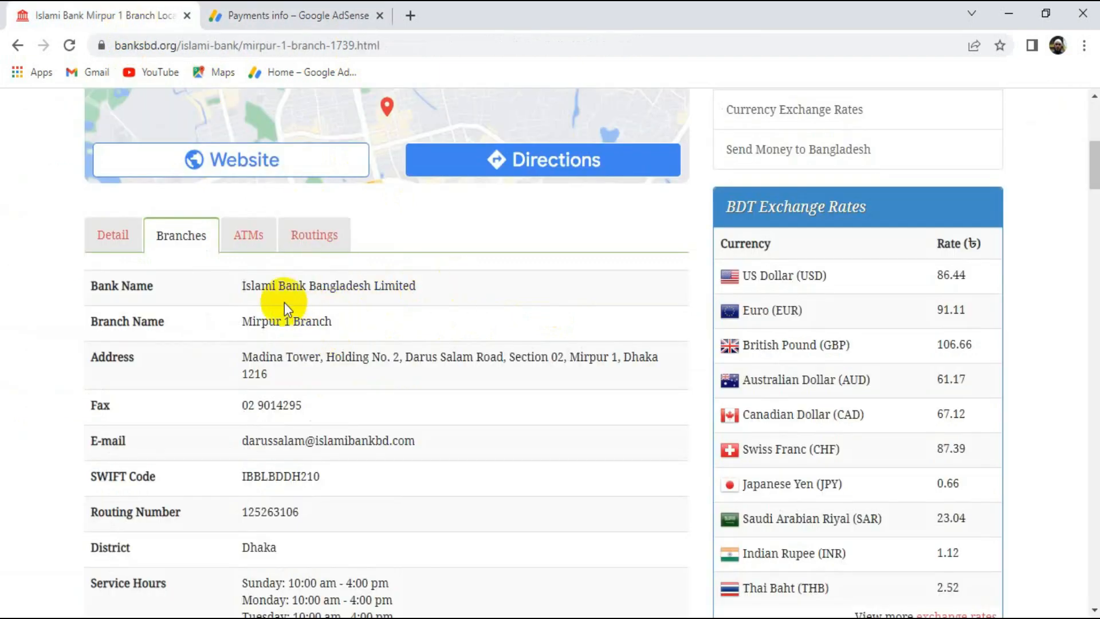
{"action": "scroll", "coordinate": [316, 356], "scroll_direction": "down", "scroll_amount": 1}
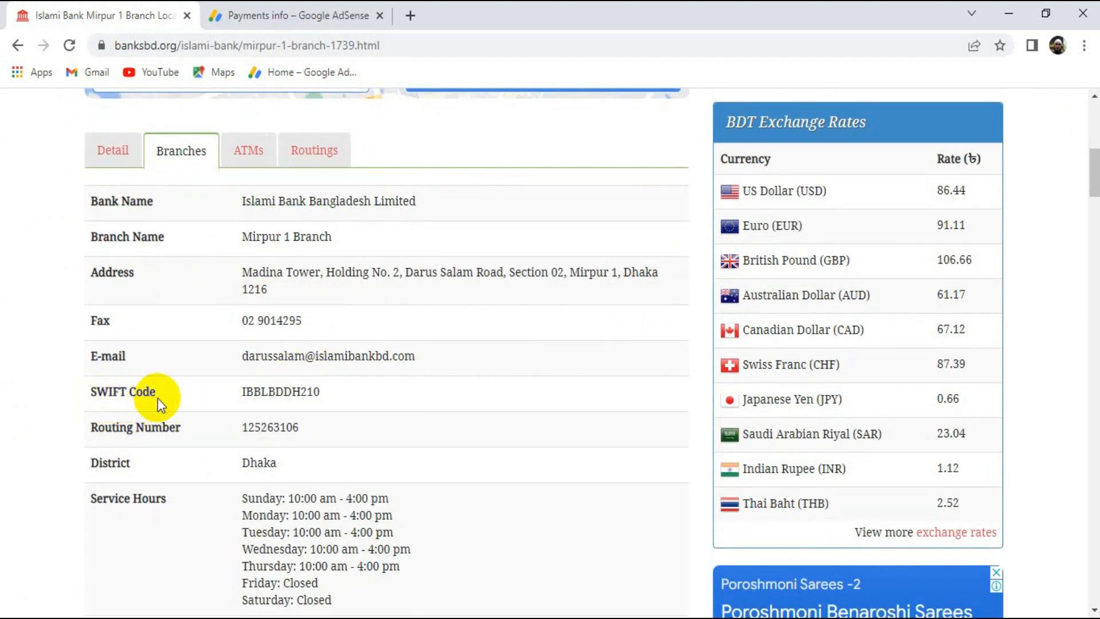
{"action": "left_click_drag", "start_coordinate": [342, 394], "coordinate": [240, 391]}
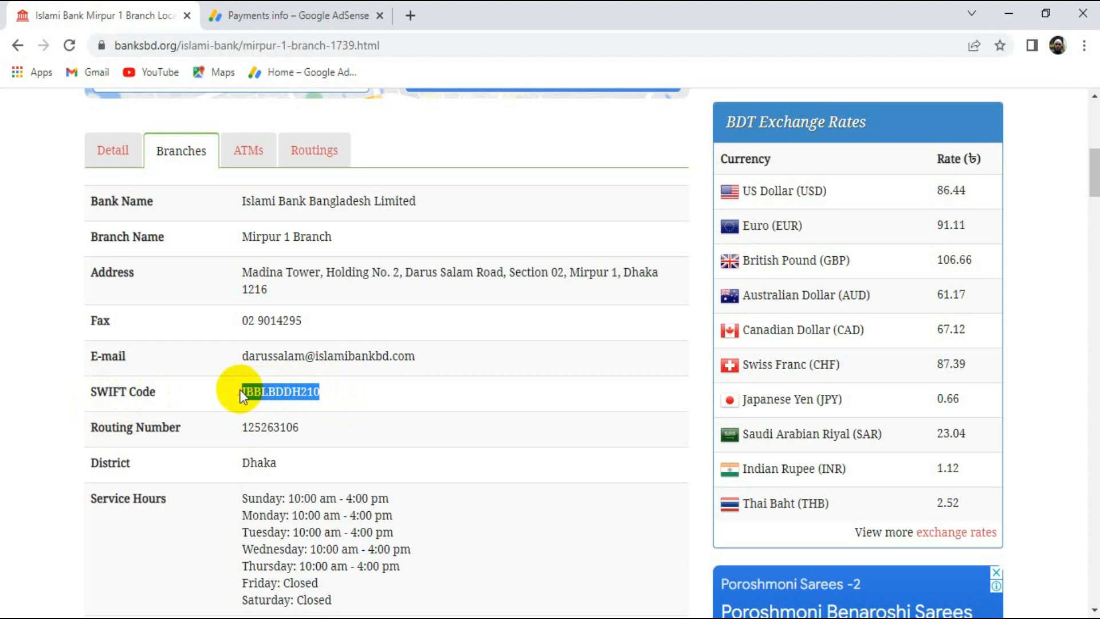
{"action": "right_click", "coordinate": [277, 393]}
{"action": "left_click", "coordinate": [317, 405]}
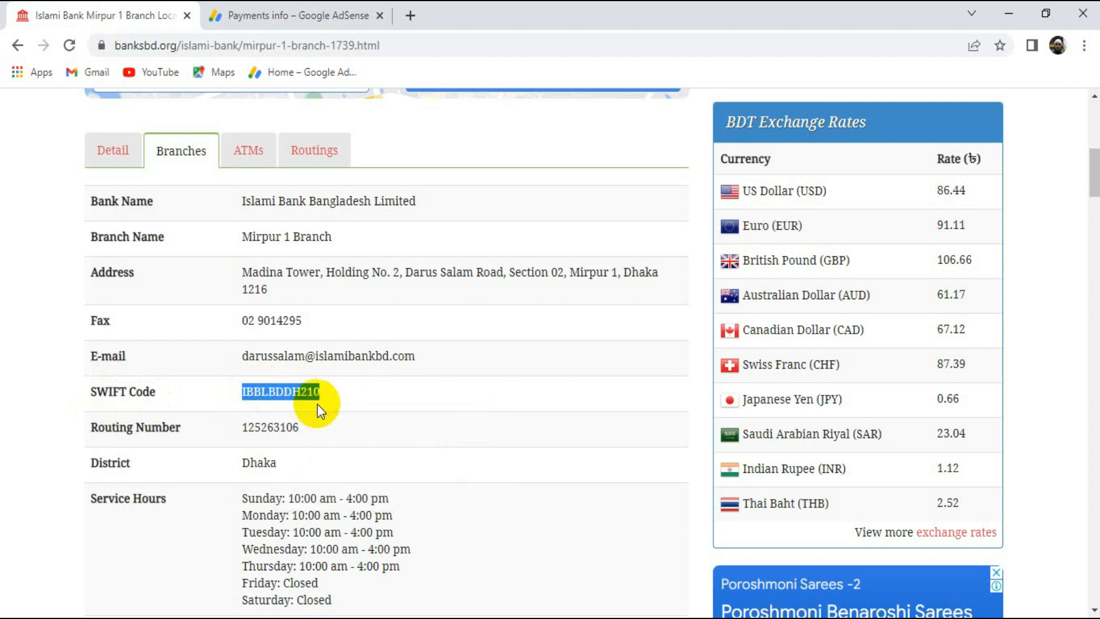
{"action": "left_click", "coordinate": [294, 10]}
{"action": "left_click", "coordinate": [313, 352]}
{"action": "right_click", "coordinate": [313, 352]}
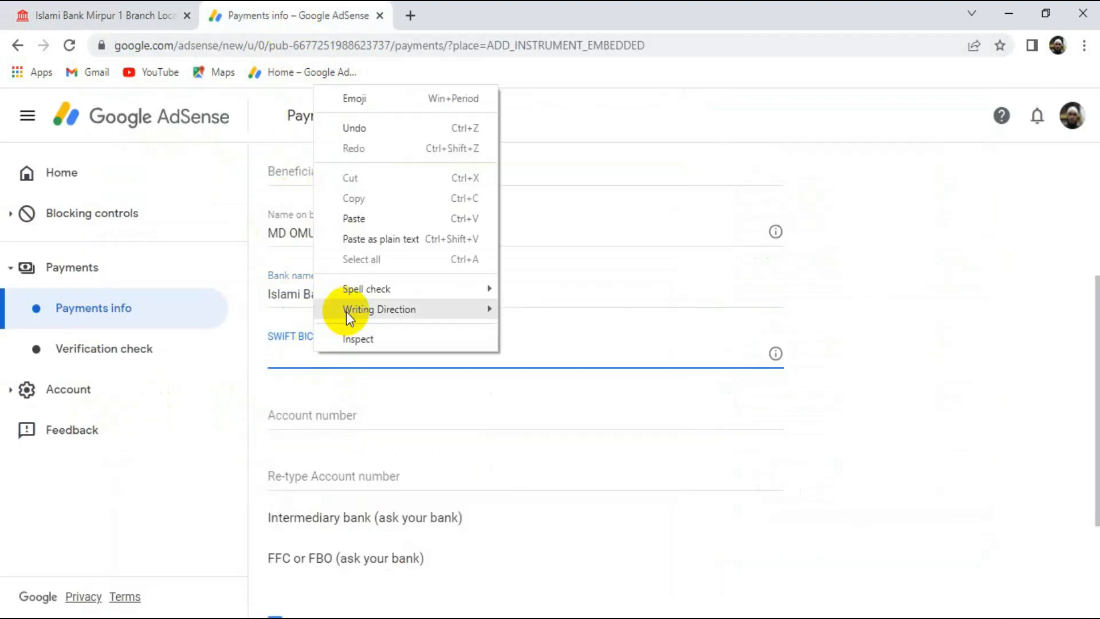
{"action": "left_click", "coordinate": [367, 218]}
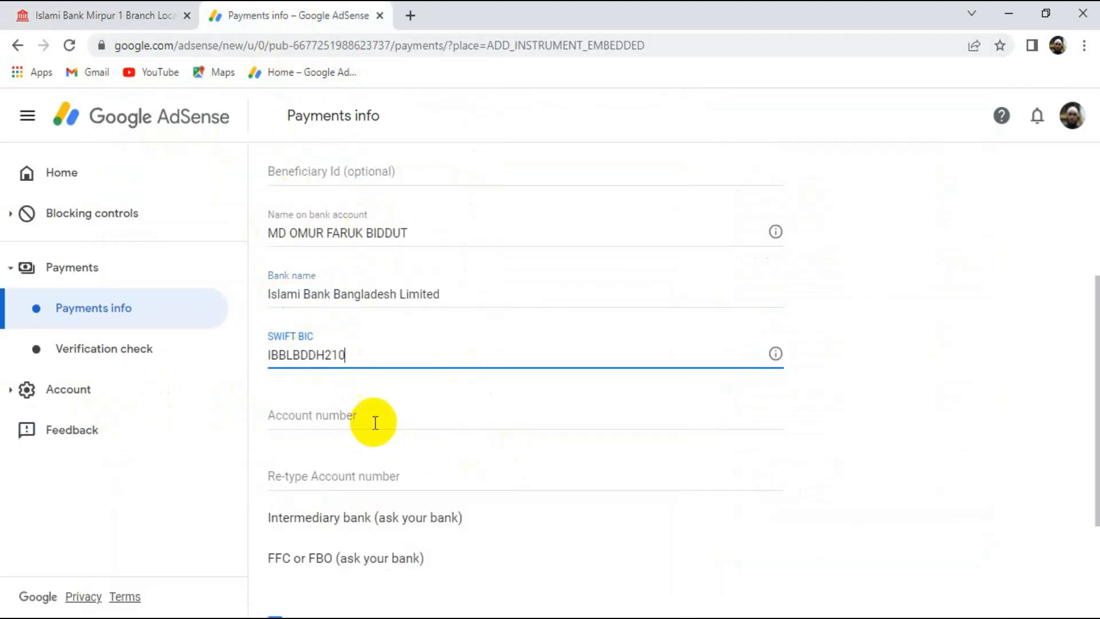
Paste the bank account number as both the account number and its re-typed confirmation.
{"action": "left_click", "coordinate": [359, 414]}
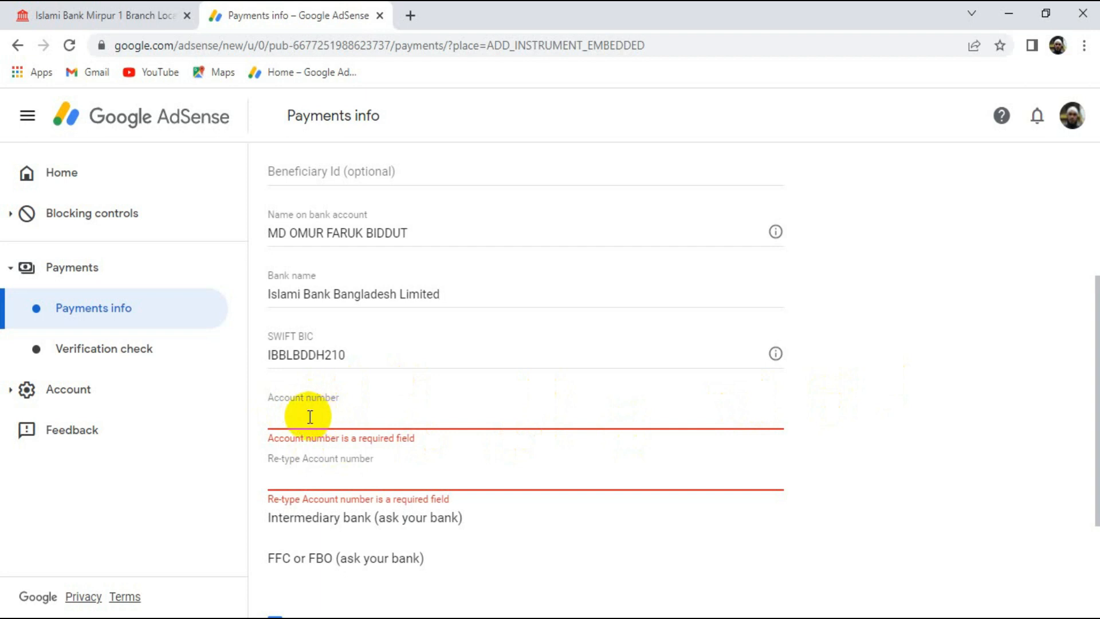
{"action": "right_click", "coordinate": [310, 416]}
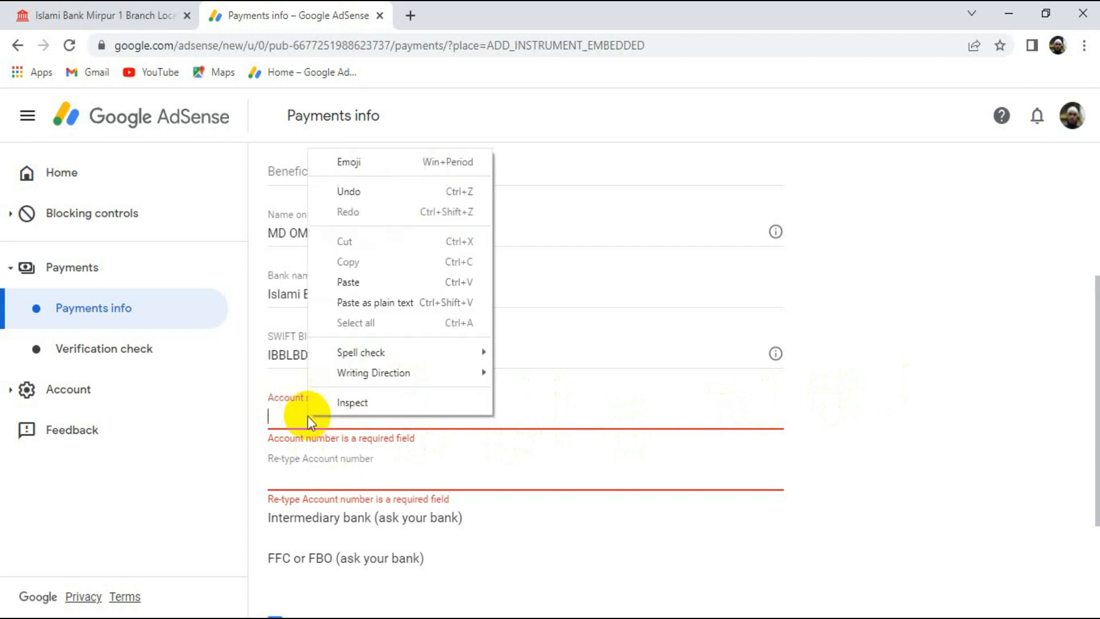
{"action": "left_click", "coordinate": [361, 283]}
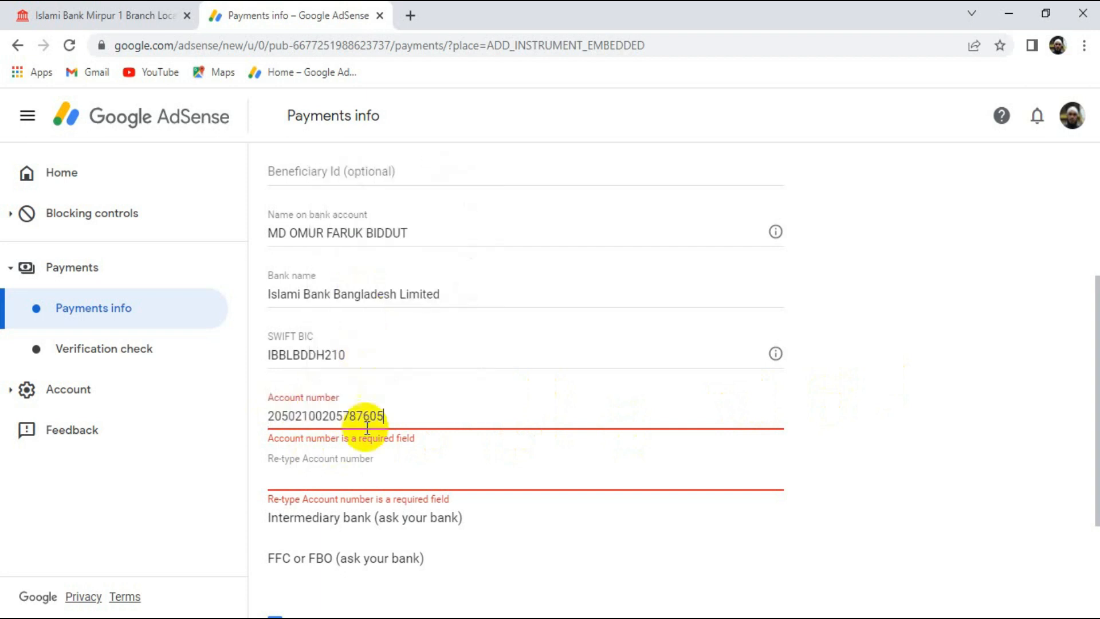
{"action": "left_click", "coordinate": [316, 478]}
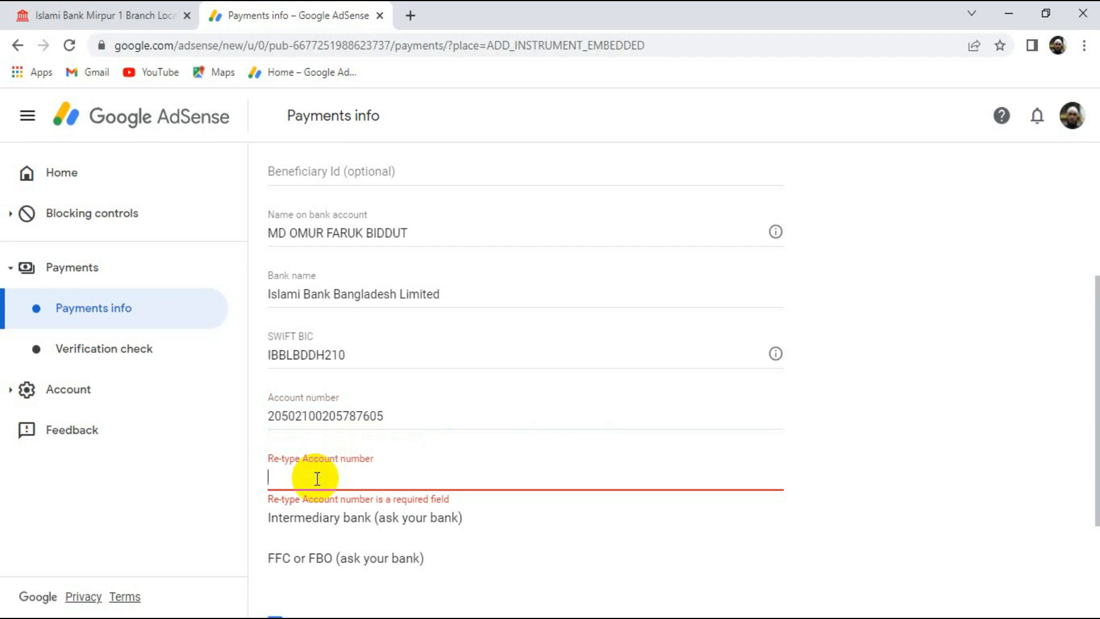
{"action": "right_click", "coordinate": [317, 478]}
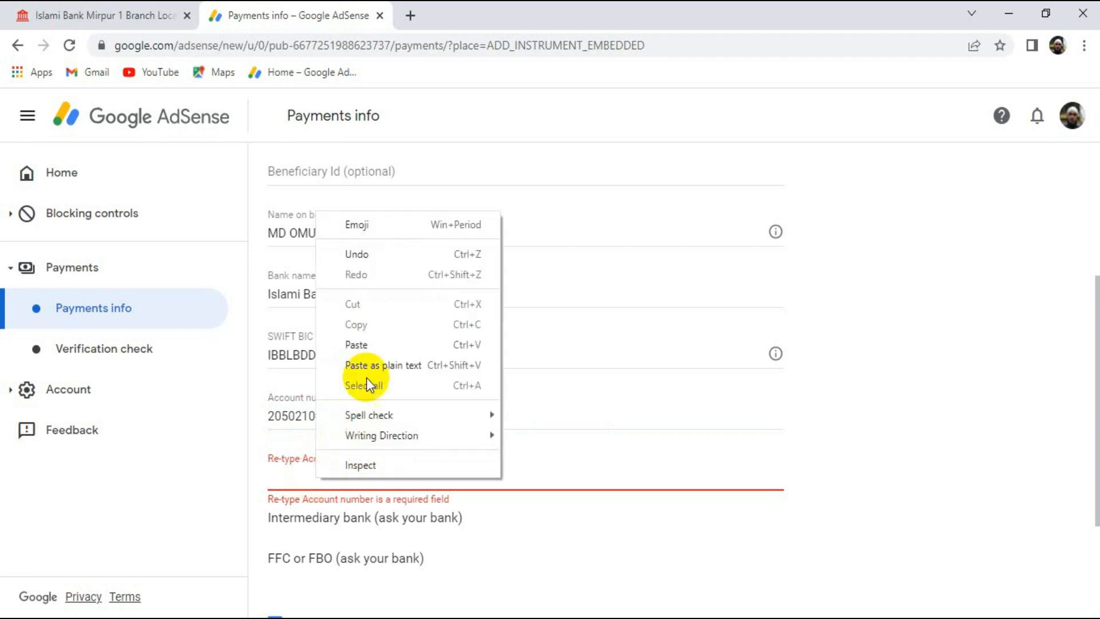
{"action": "left_click", "coordinate": [373, 345]}
Save the wire transfer details with the option to set them as the primary payment method kept on.
{"action": "scroll", "coordinate": [423, 467], "scroll_direction": "down", "scroll_amount": 3}
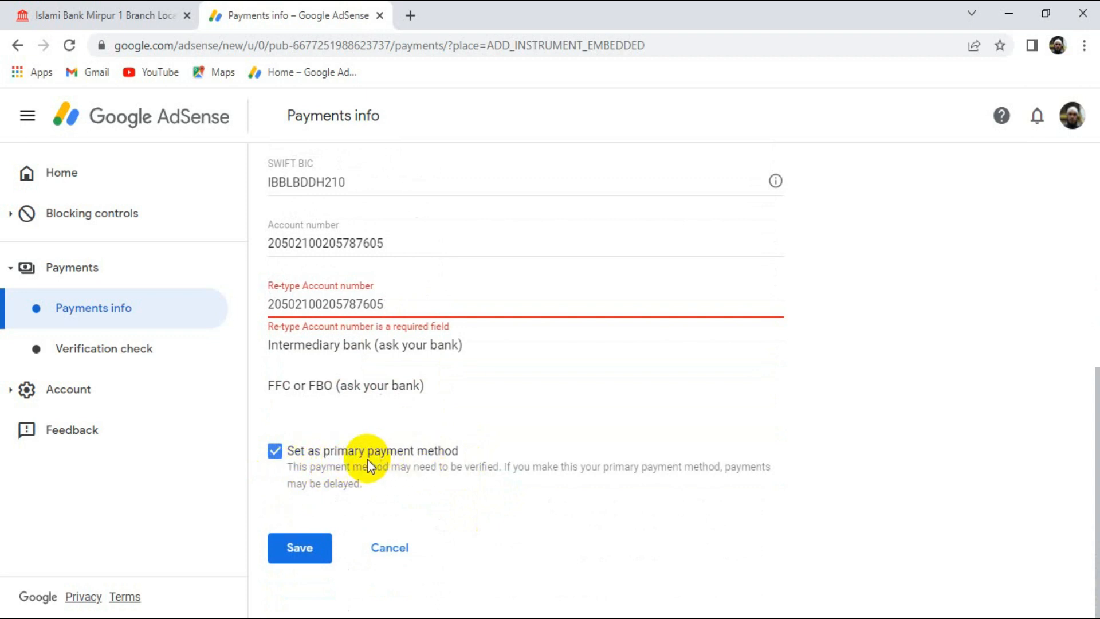
{"action": "left_click", "coordinate": [301, 549]}
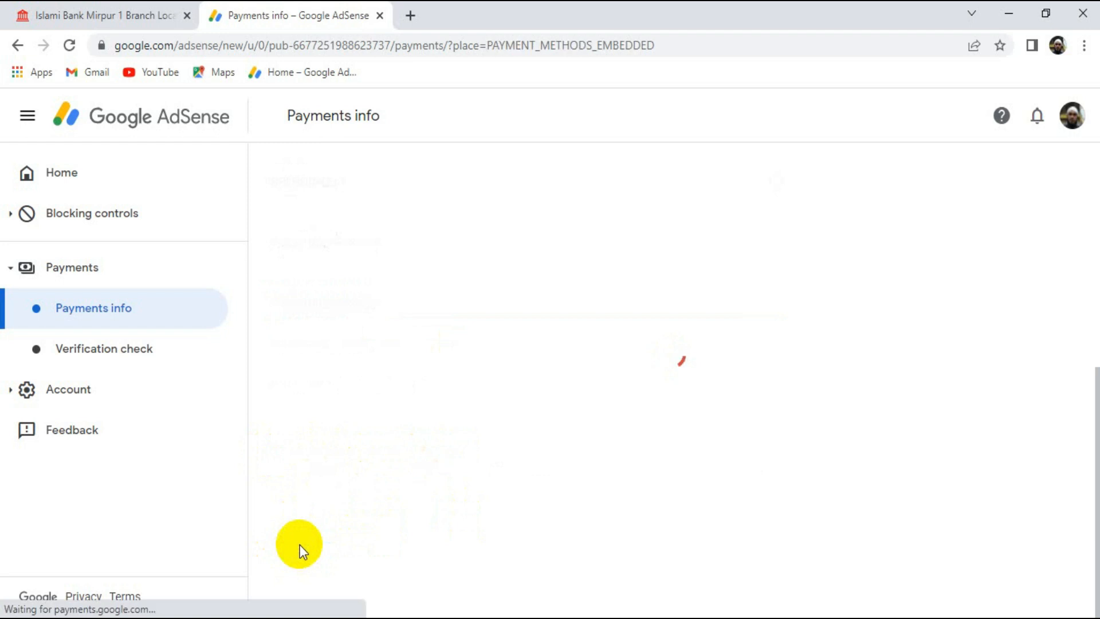
{"action": "left_click", "coordinate": [300, 548]}
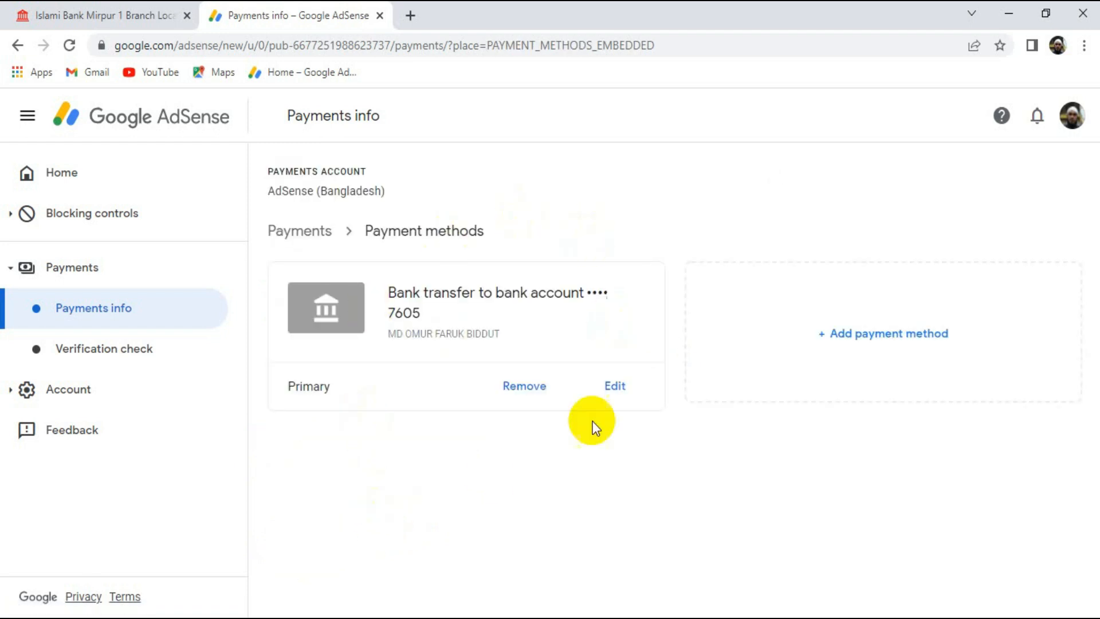
Return to the payments overview and check the earnings, transactions and the bank account listed for getting paid.
{"action": "left_click", "coordinate": [112, 310]}
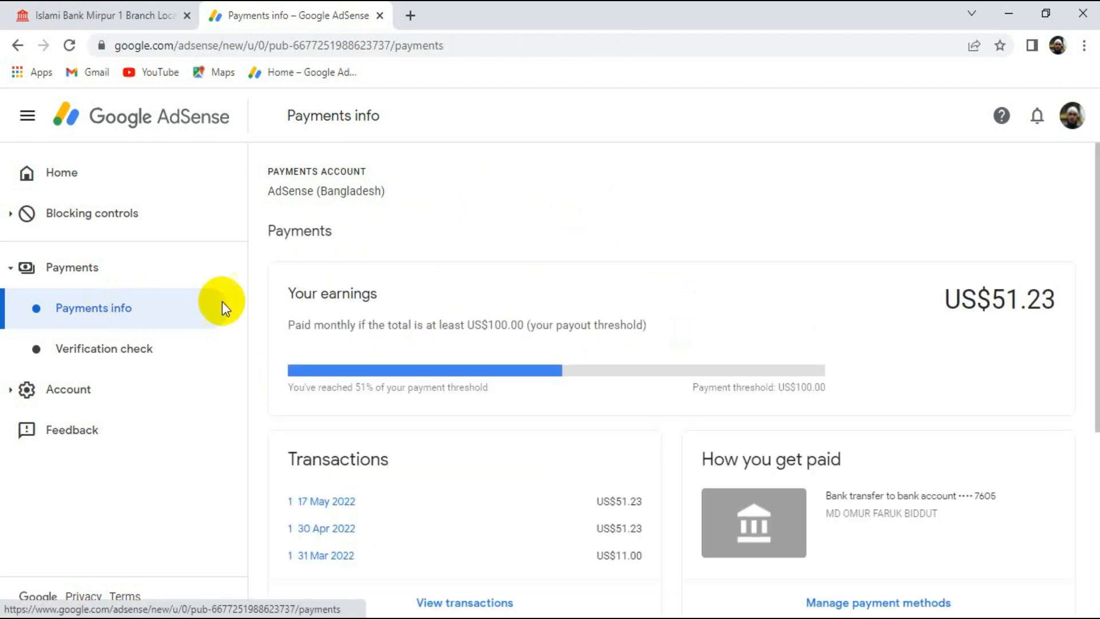
{"action": "scroll", "coordinate": [344, 294], "scroll_direction": "down", "scroll_amount": 3}
{"action": "scroll", "coordinate": [344, 294], "scroll_direction": "up", "scroll_amount": 3}
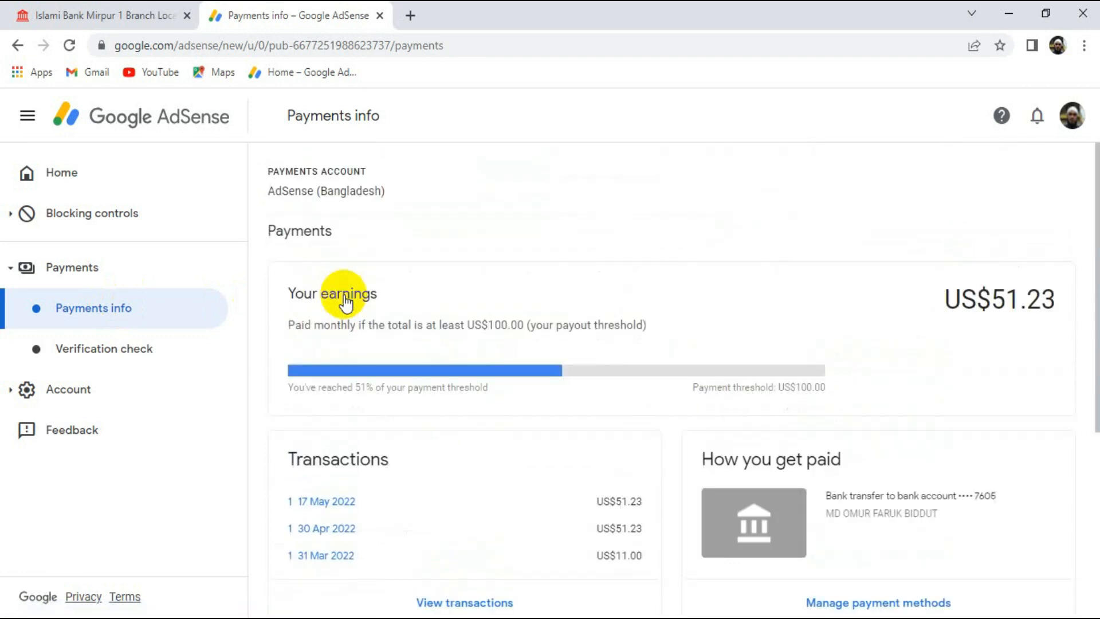
{"action": "scroll", "coordinate": [774, 441], "scroll_direction": "down", "scroll_amount": 2}
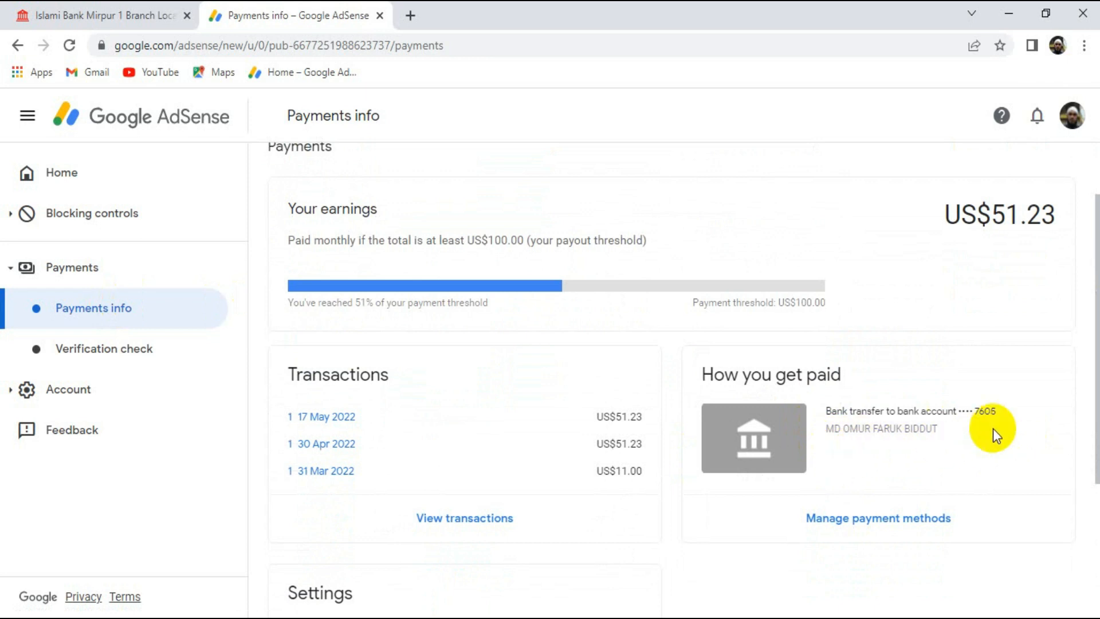
{"action": "scroll", "coordinate": [992, 429], "scroll_direction": "up", "scroll_amount": 2}
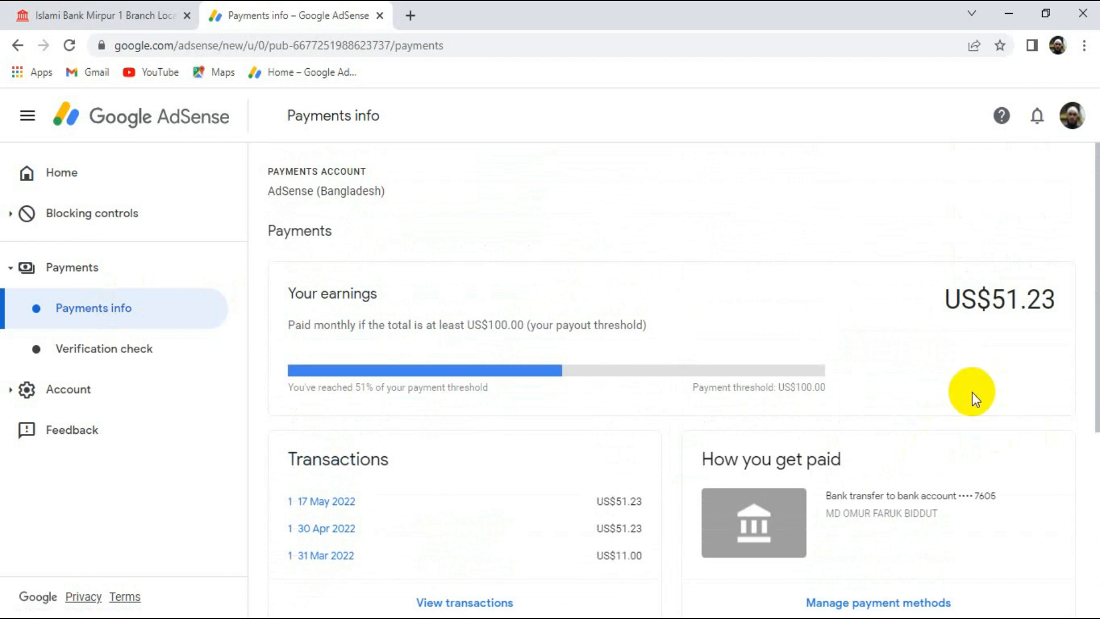
{"action": "scroll", "coordinate": [974, 397], "scroll_direction": "down", "scroll_amount": 2}
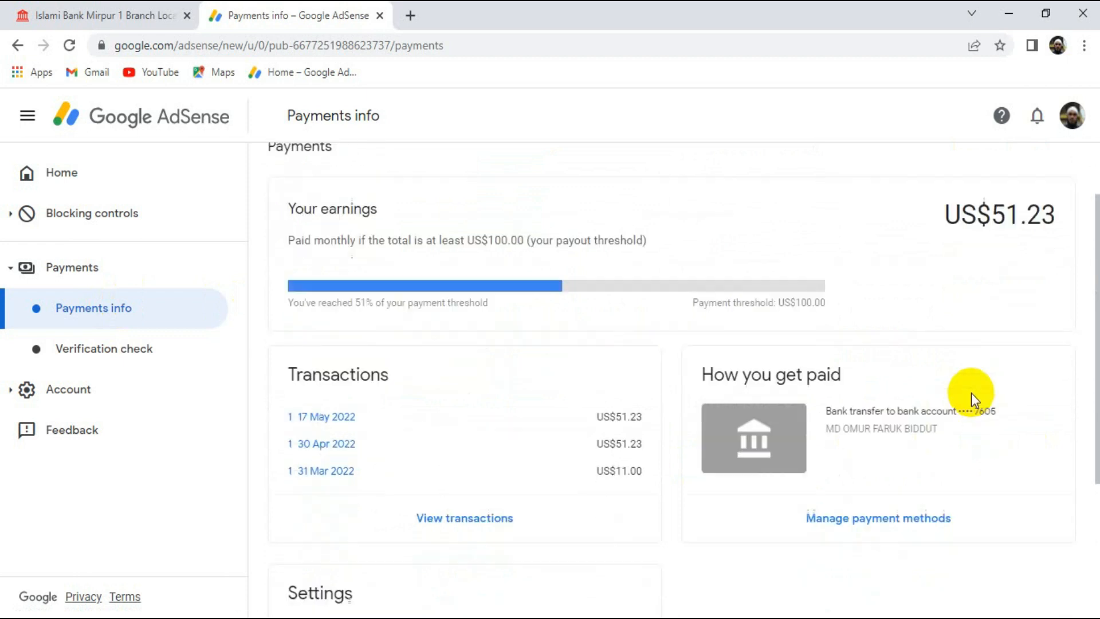